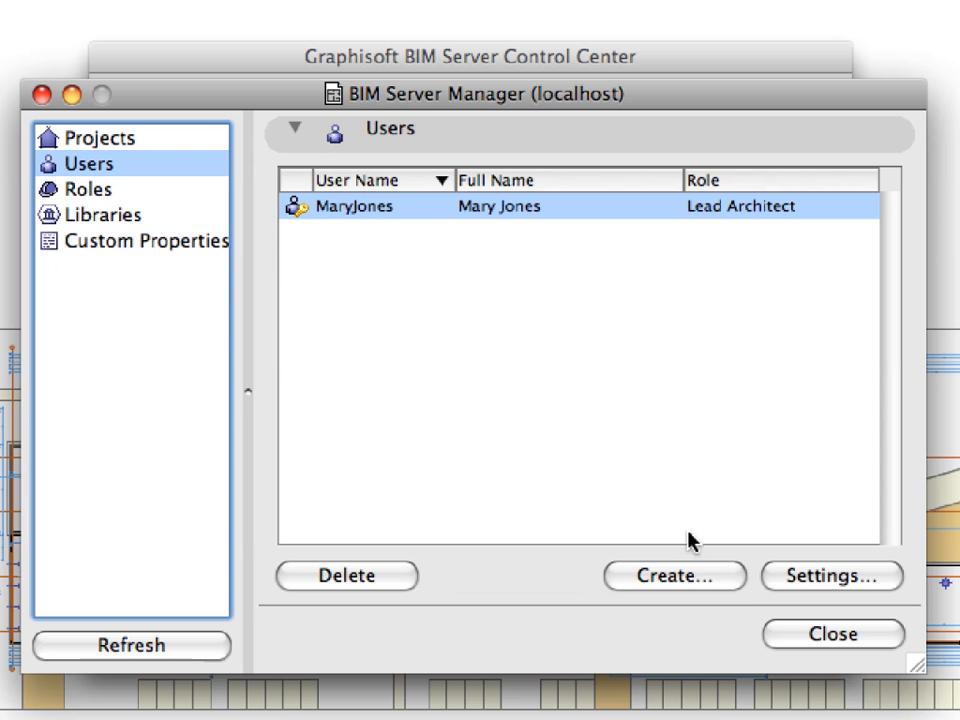
# - Start a new BIM Server user, entering the user name and the password twice to verify it
pyautogui.click(741, 577)
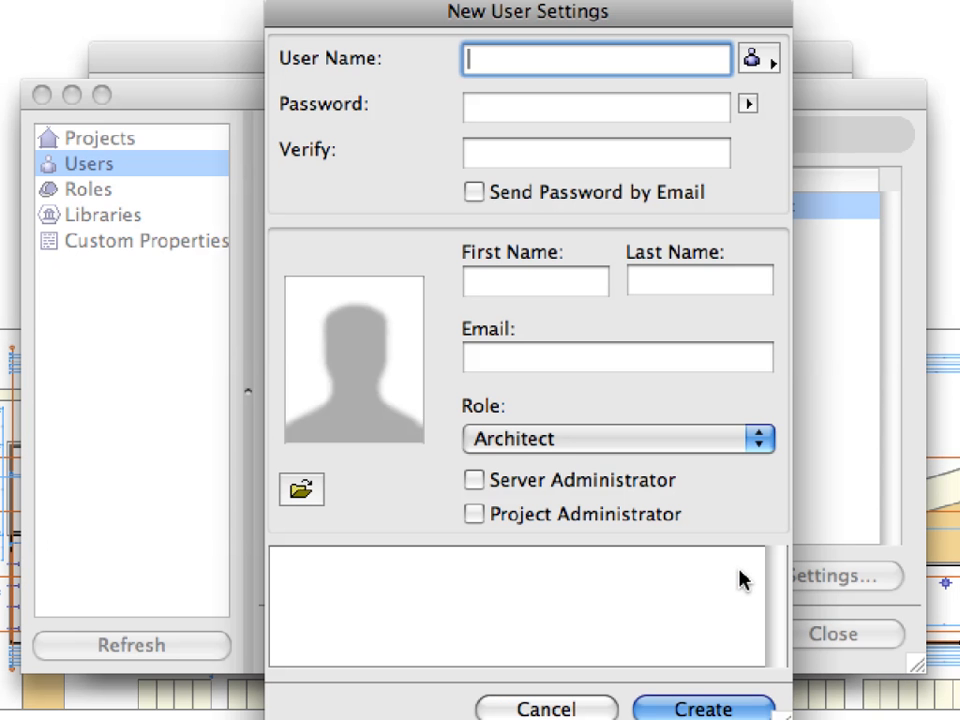
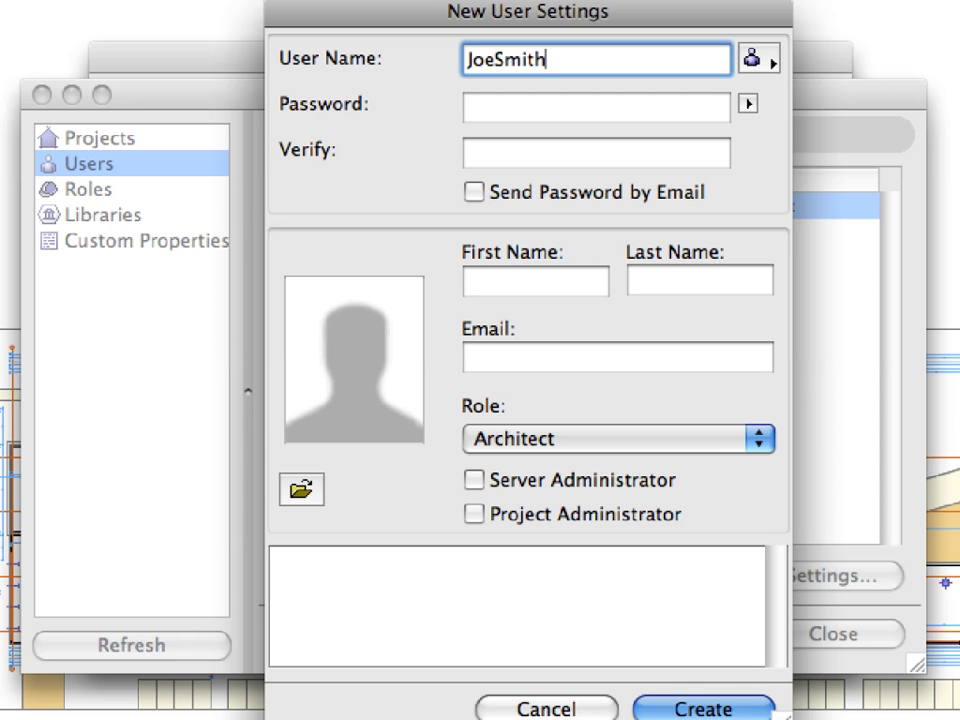
pyautogui.press('Tab')
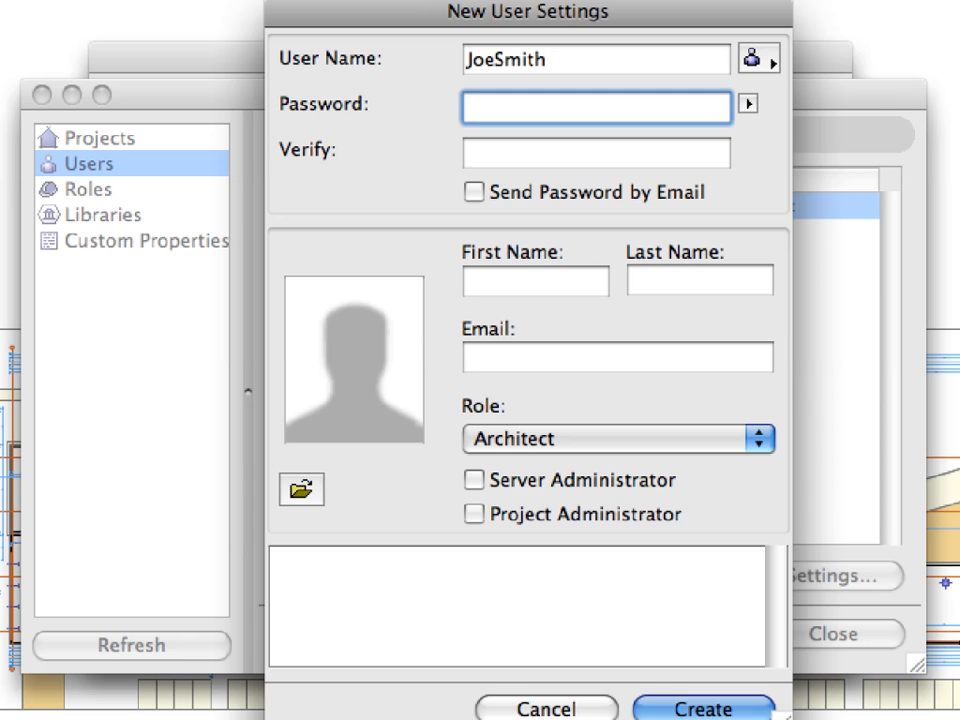
pyautogui.press('Tab')
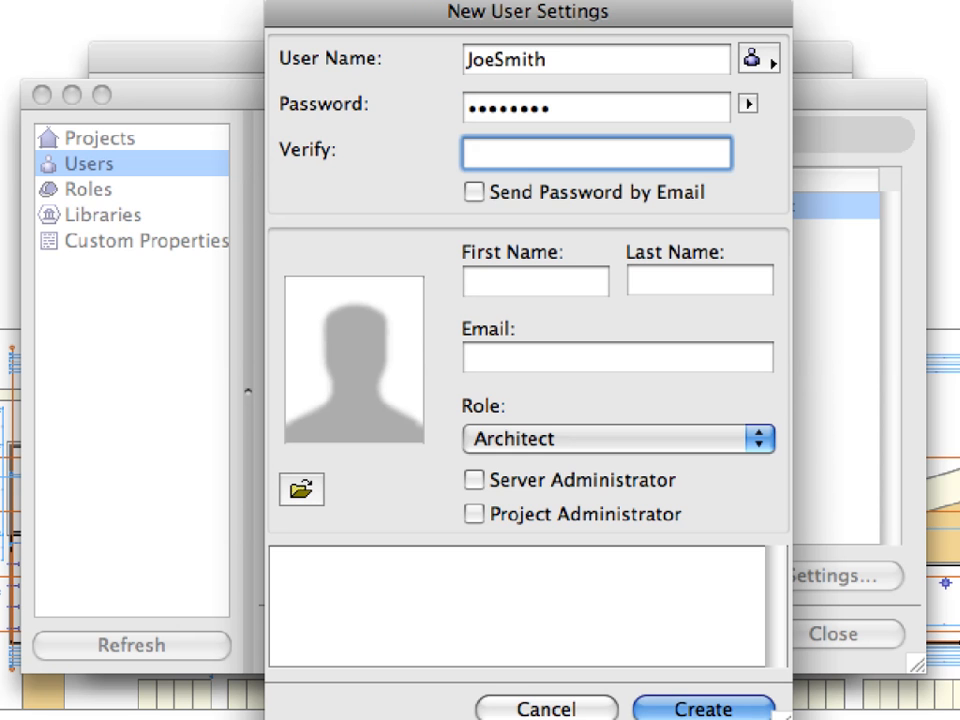
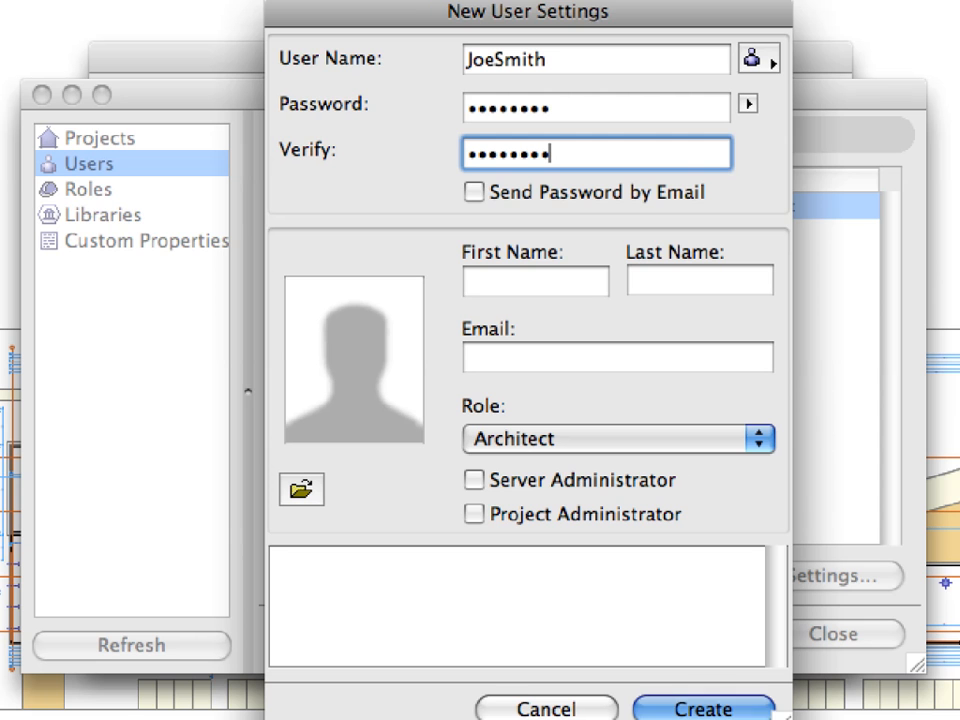
# - Fill in the new user's first name, last name and e-mail address
pyautogui.click(568, 281)
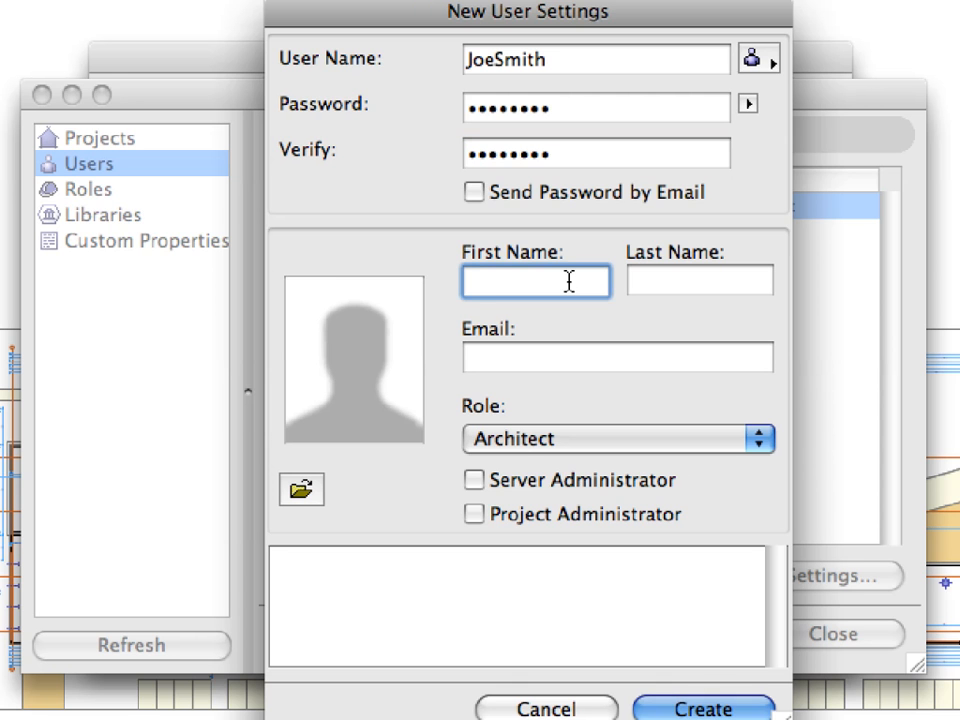
pyautogui.press('Tab')
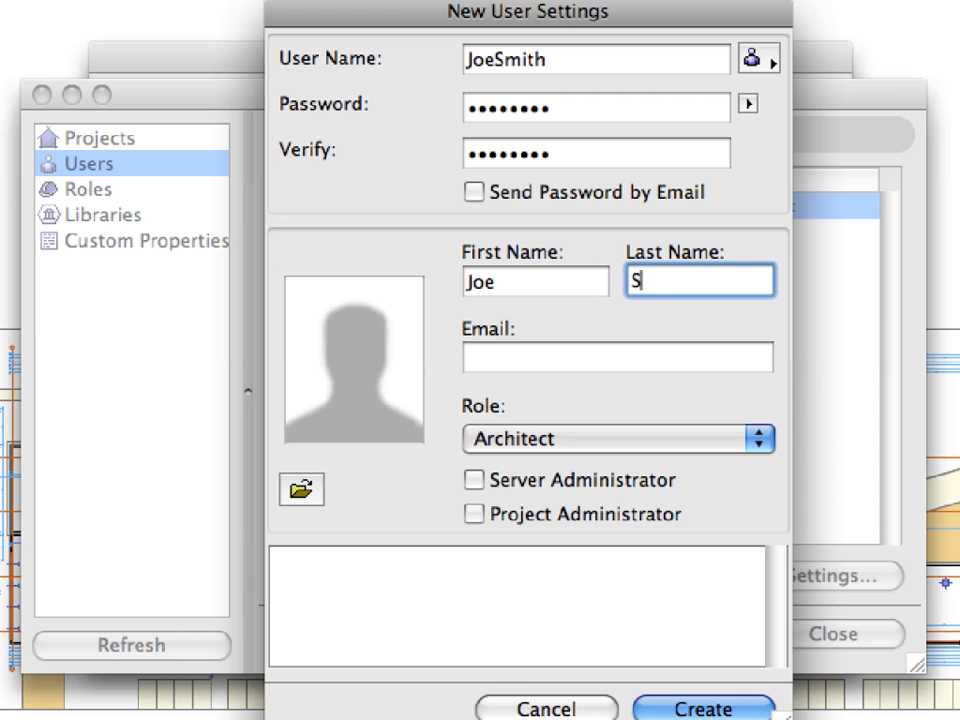
pyautogui.press('Tab')
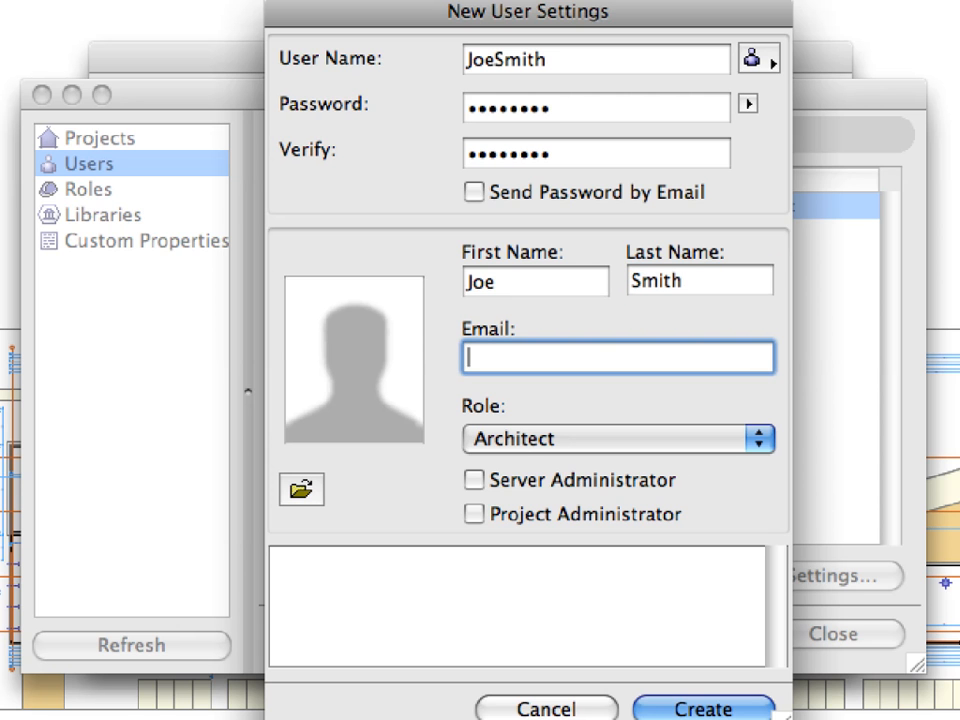
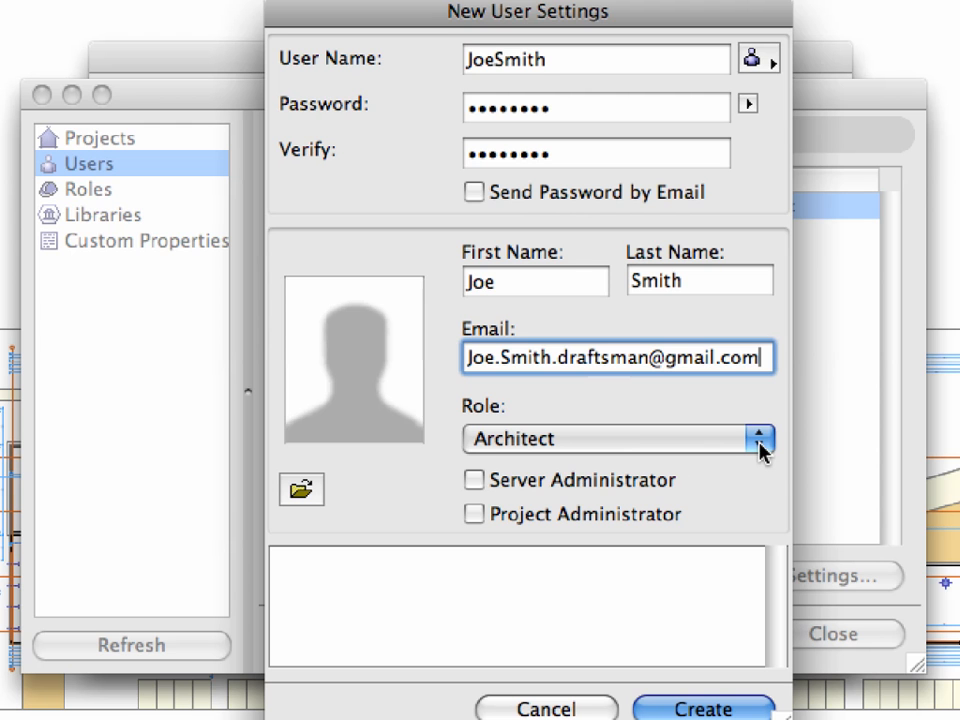
# - Change the new user's role from Architect to Draftsman
pyautogui.click(760, 440)
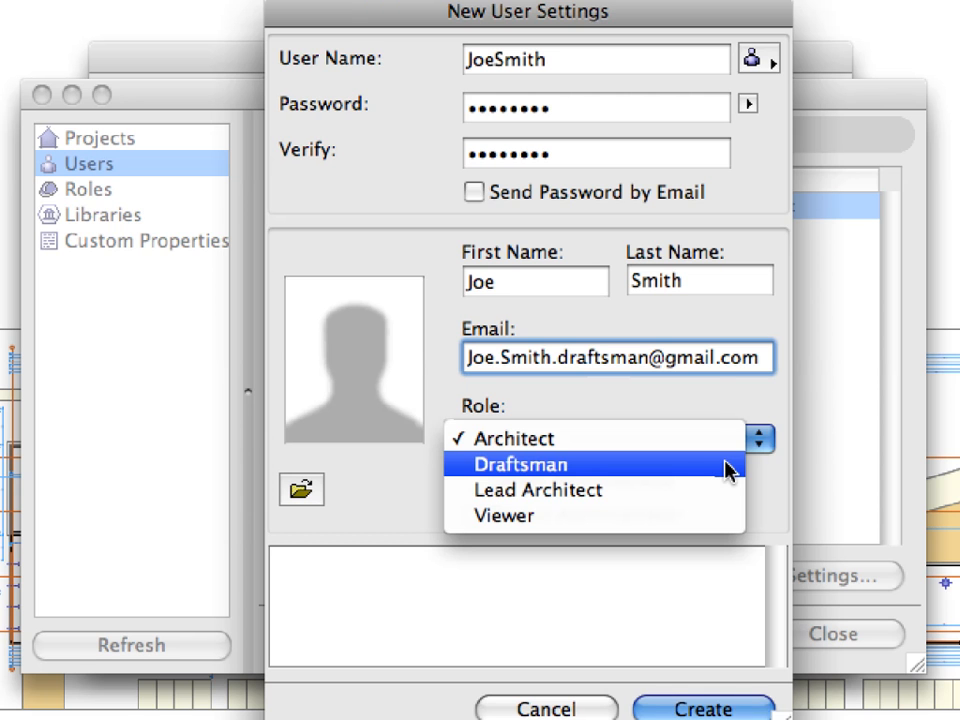
pyautogui.click(727, 466)
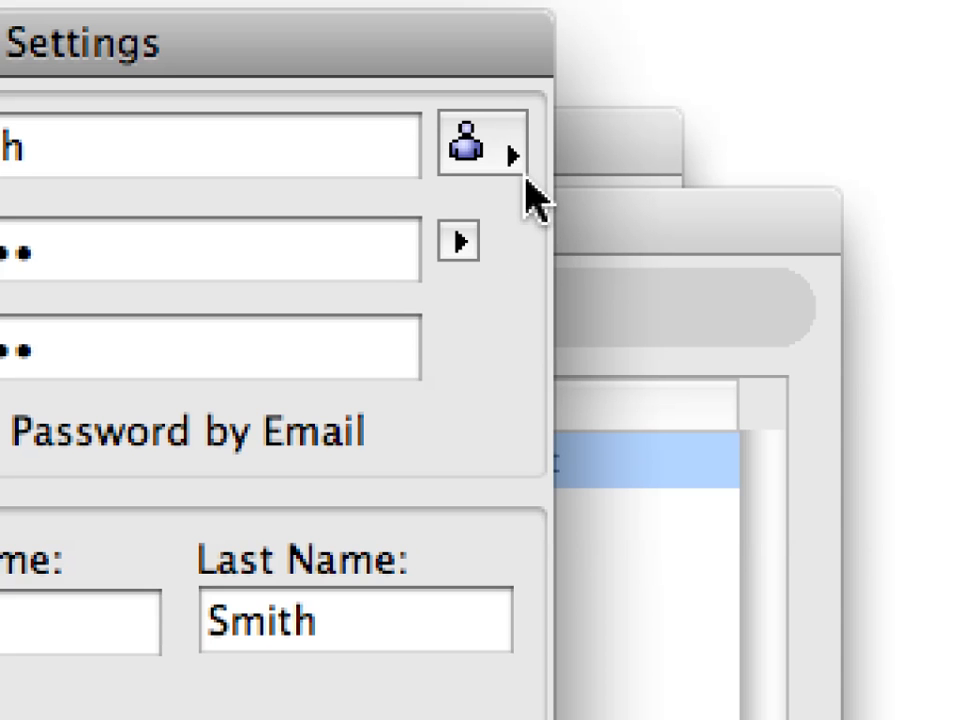
pyautogui.click(510, 162)
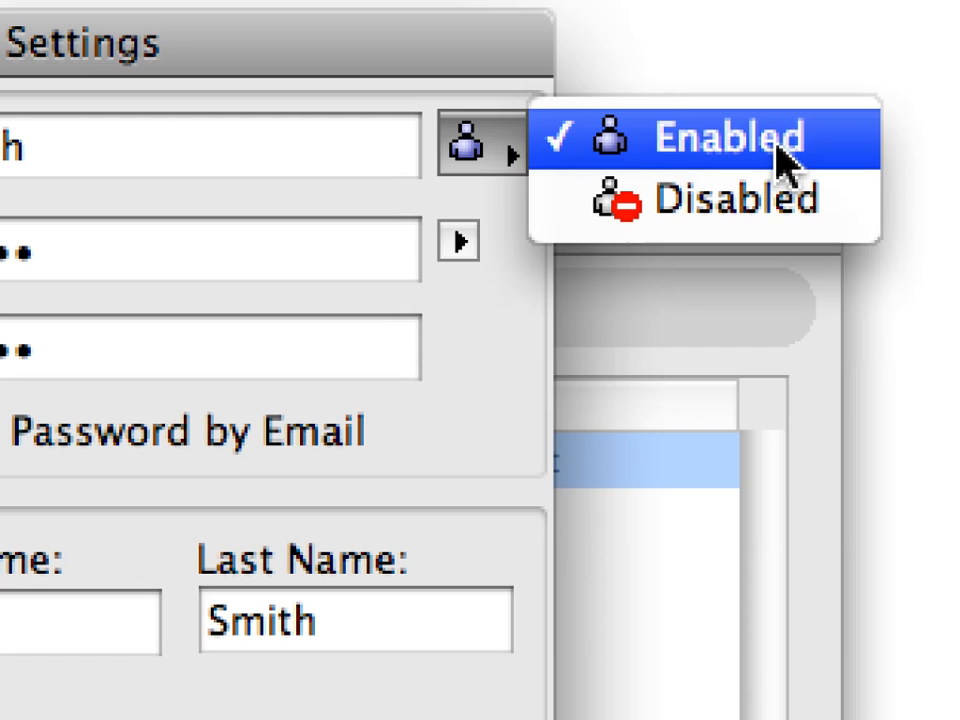
pyautogui.click(631, 142)
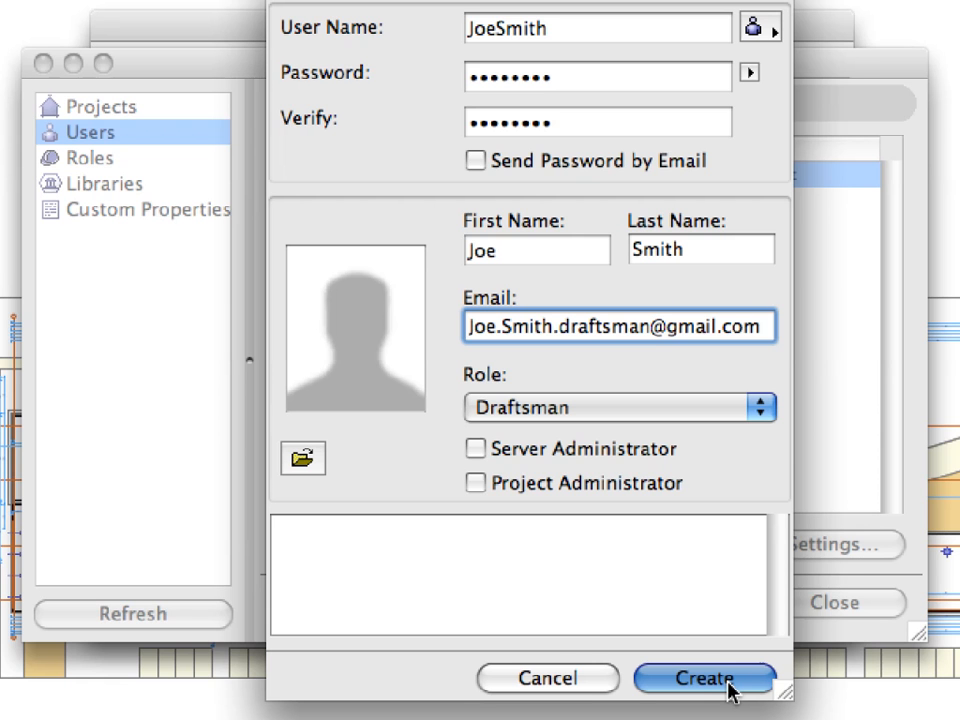
# - Create the Draftsman user account, then close BIM Server Manager and the BIM Server Control Center
pyautogui.click(729, 681)
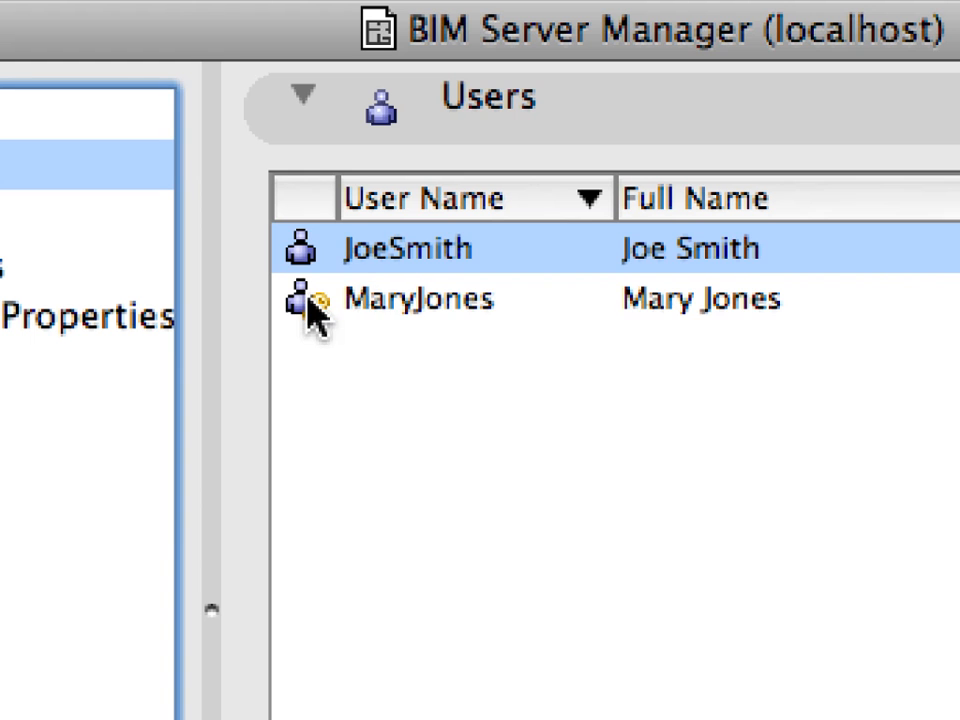
pyautogui.click(310, 305)
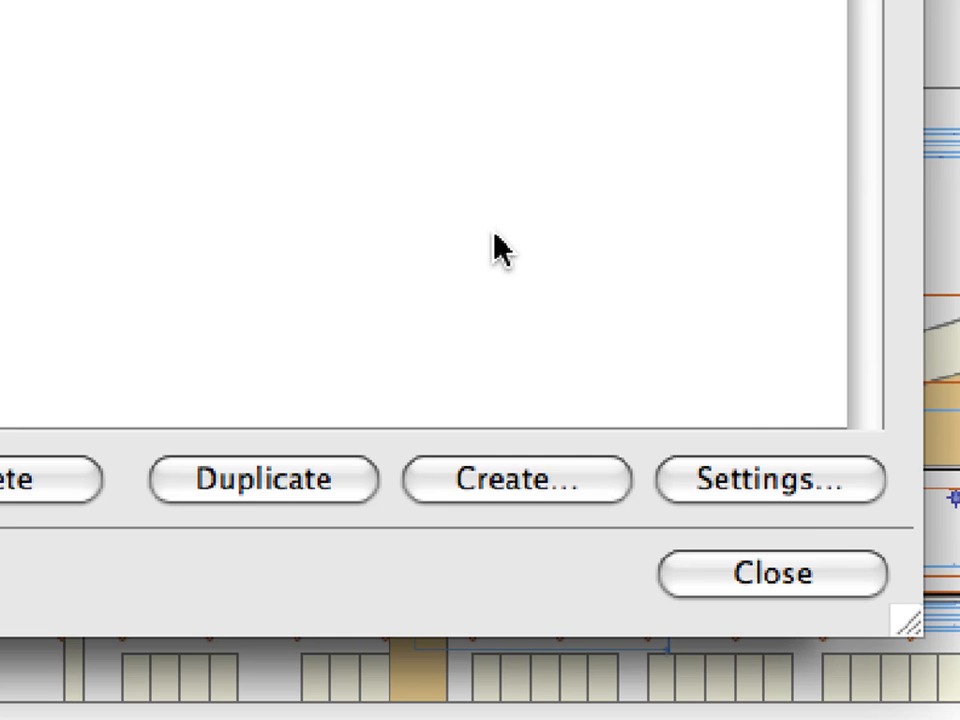
pyautogui.click(860, 572)
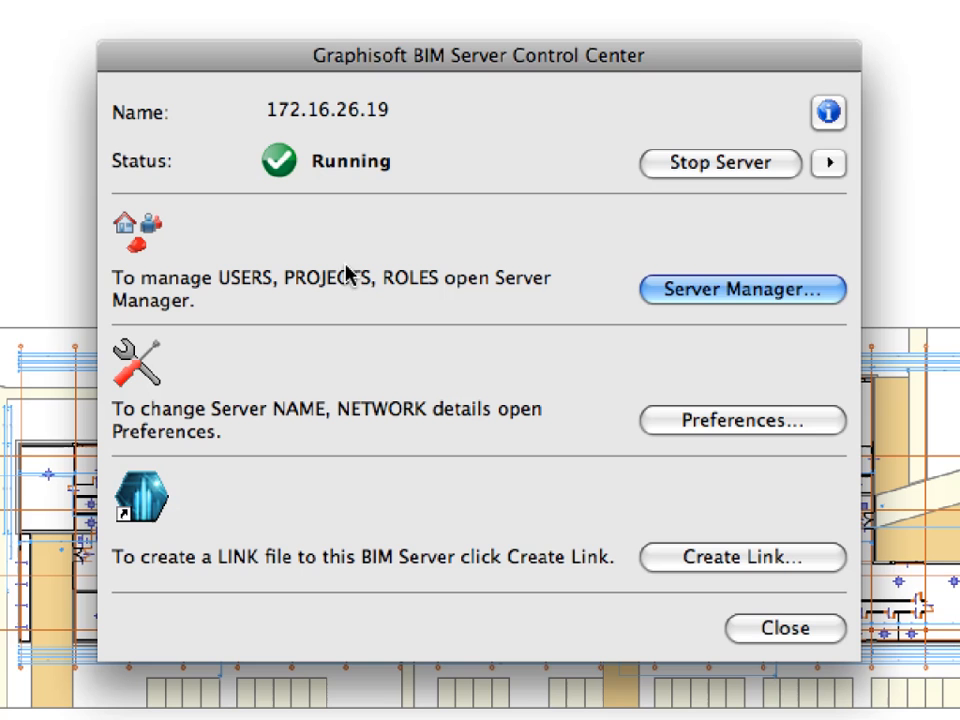
pyautogui.click(828, 627)
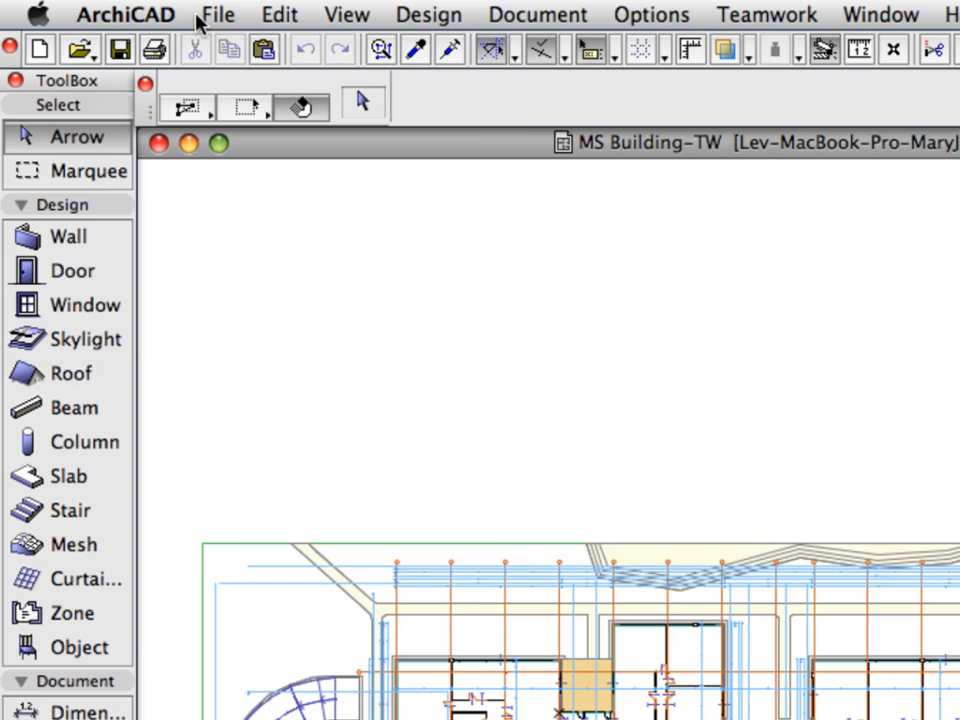
# - Open the Library Manager from File > Libraries and Objects
pyautogui.click(110, 8)
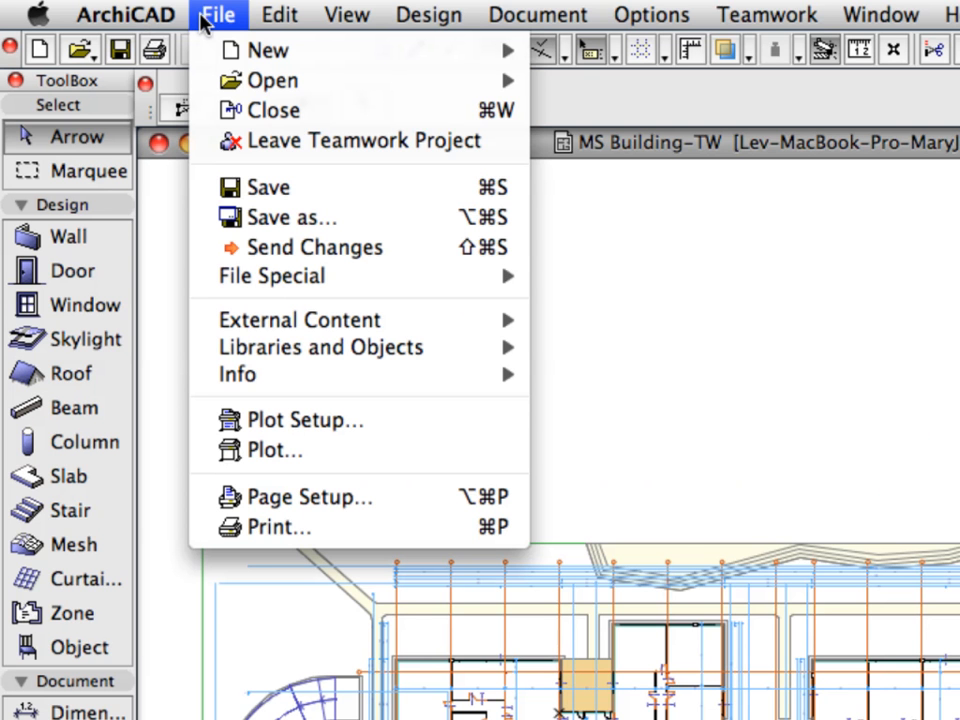
pyautogui.moveTo(466, 357)
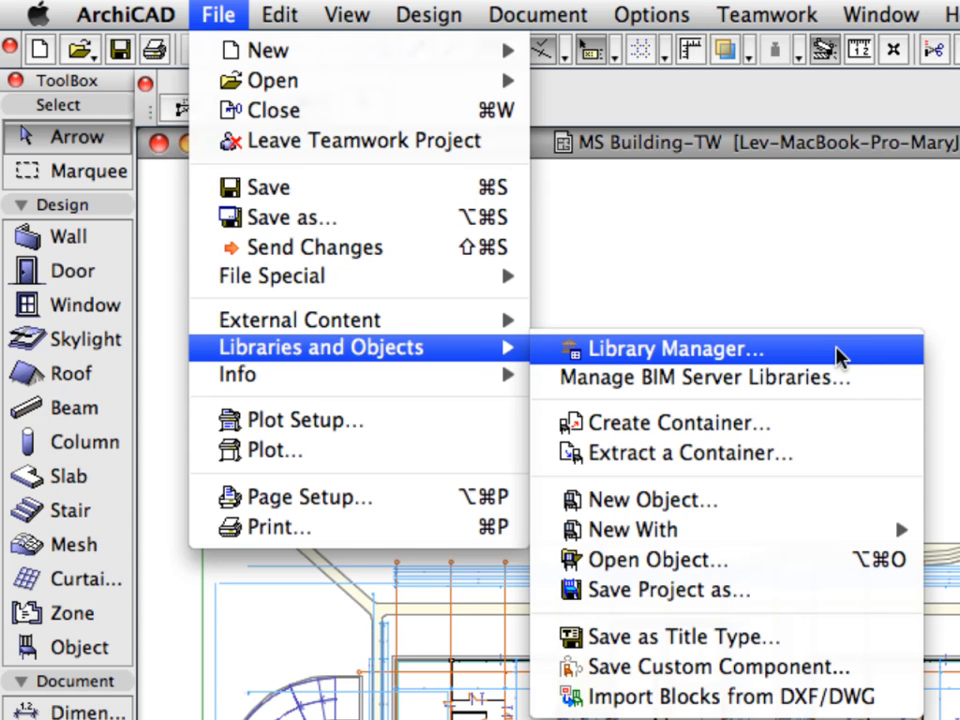
pyautogui.click(836, 357)
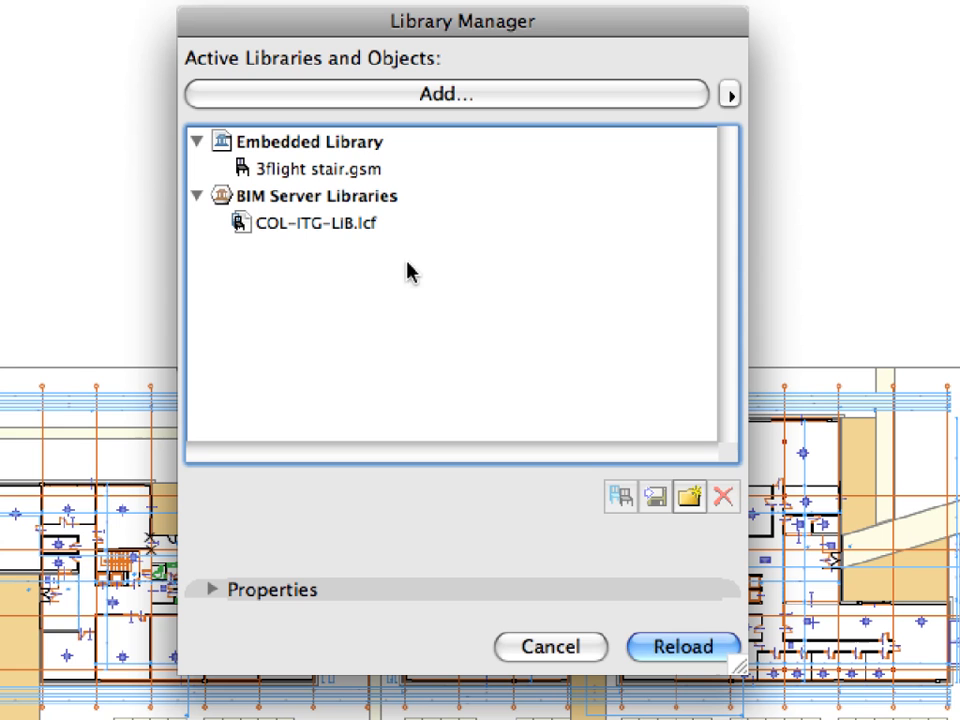
# - Review the Embedded Library group, then cancel the Library Manager without changes
pyautogui.click(240, 145)
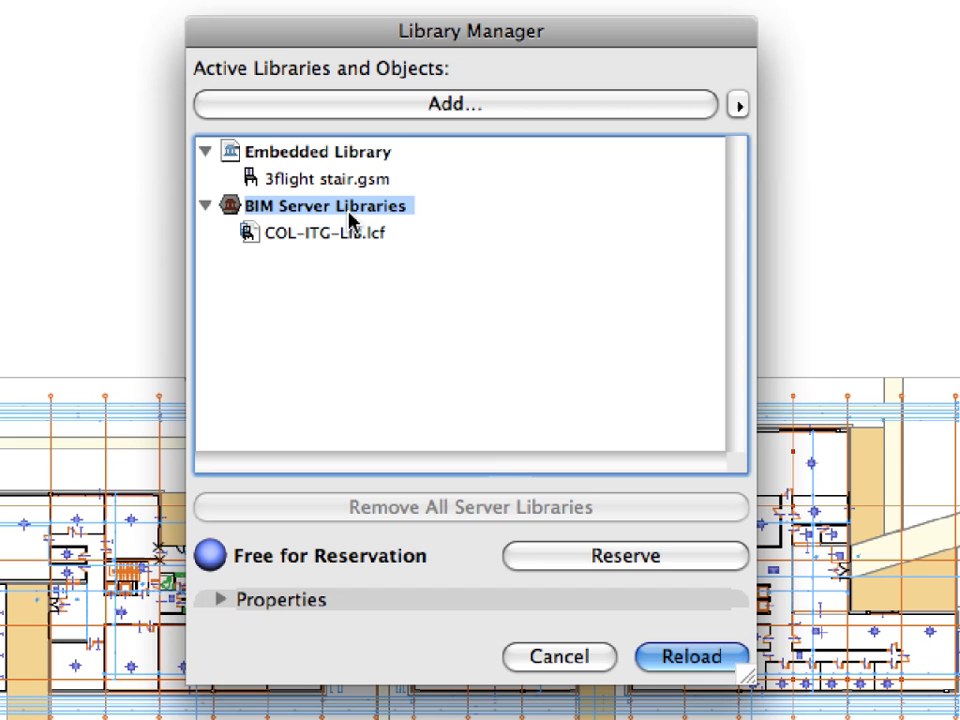
pyautogui.click(609, 661)
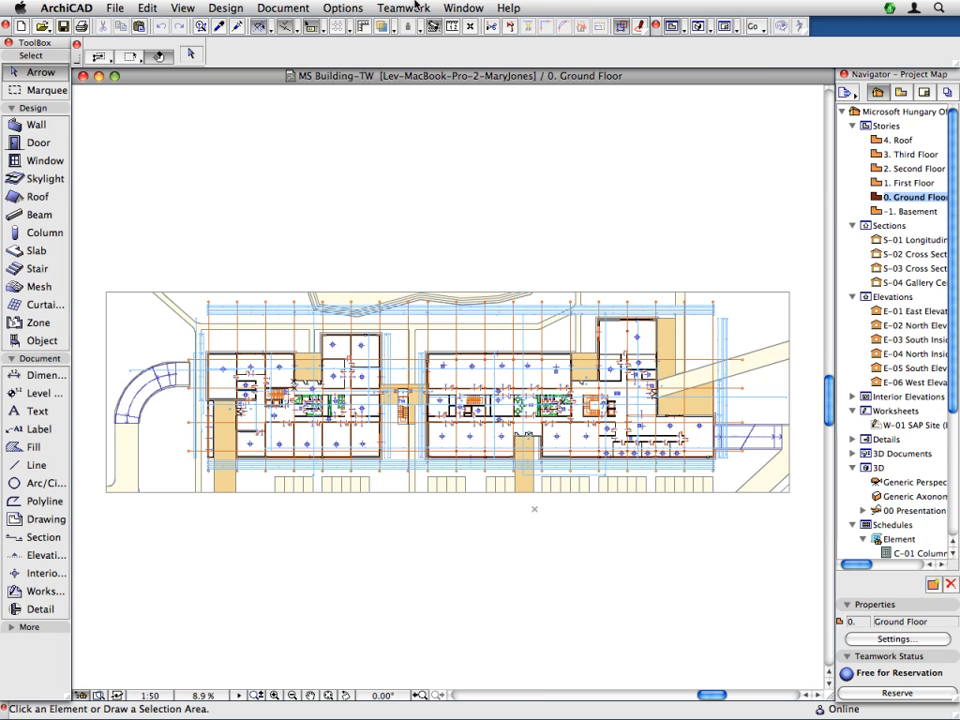
# - Open the Teamwork Palette from Window > Palettes
pyautogui.click(463, 8)
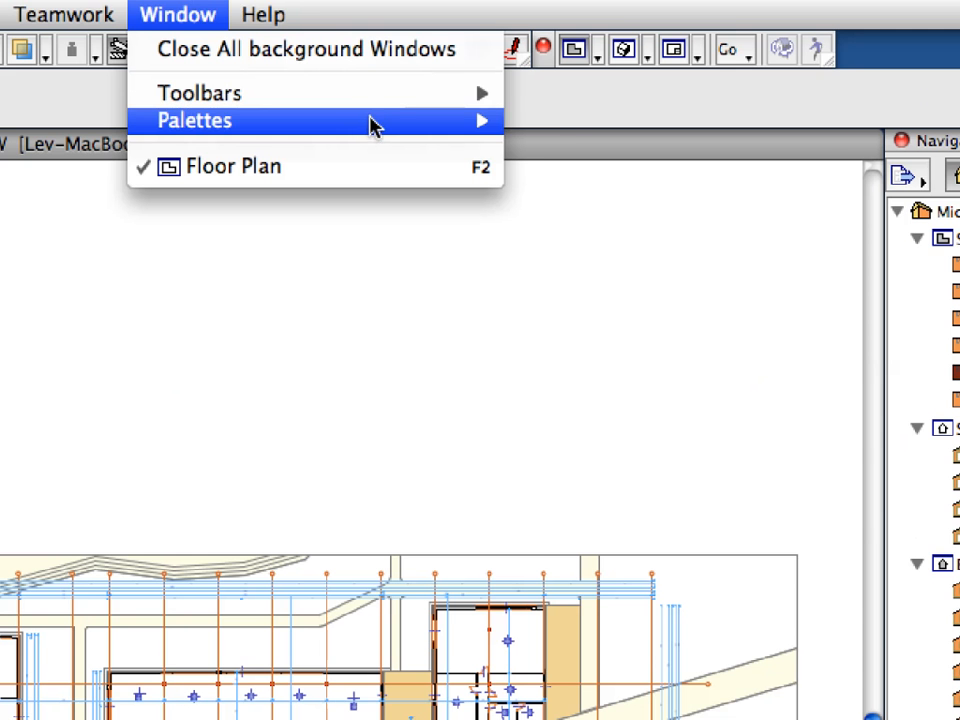
pyautogui.moveTo(370, 124)
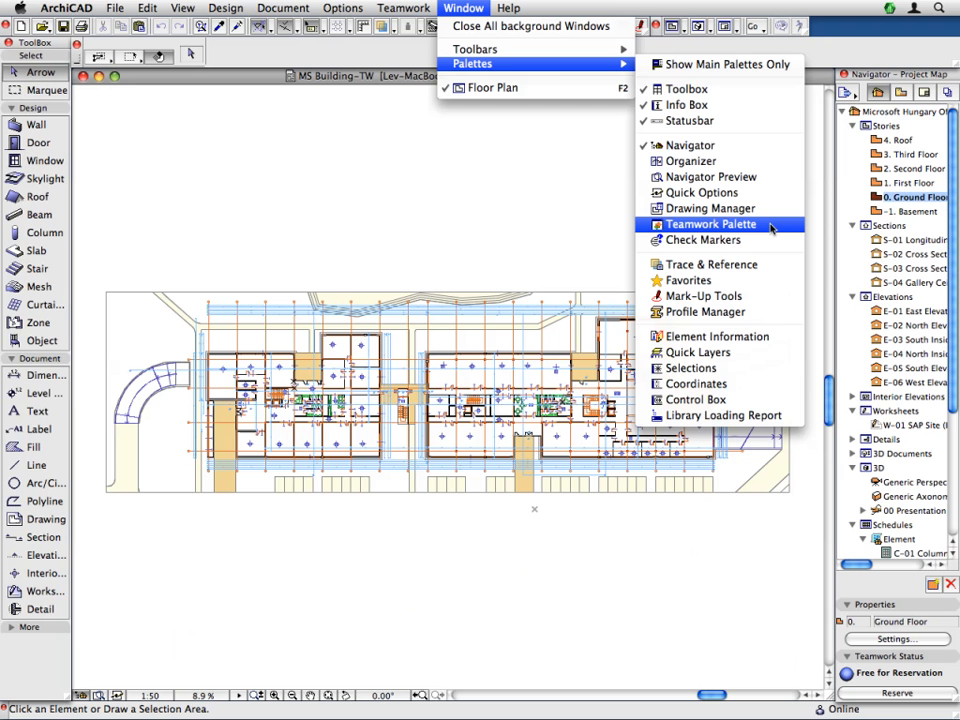
pyautogui.click(771, 226)
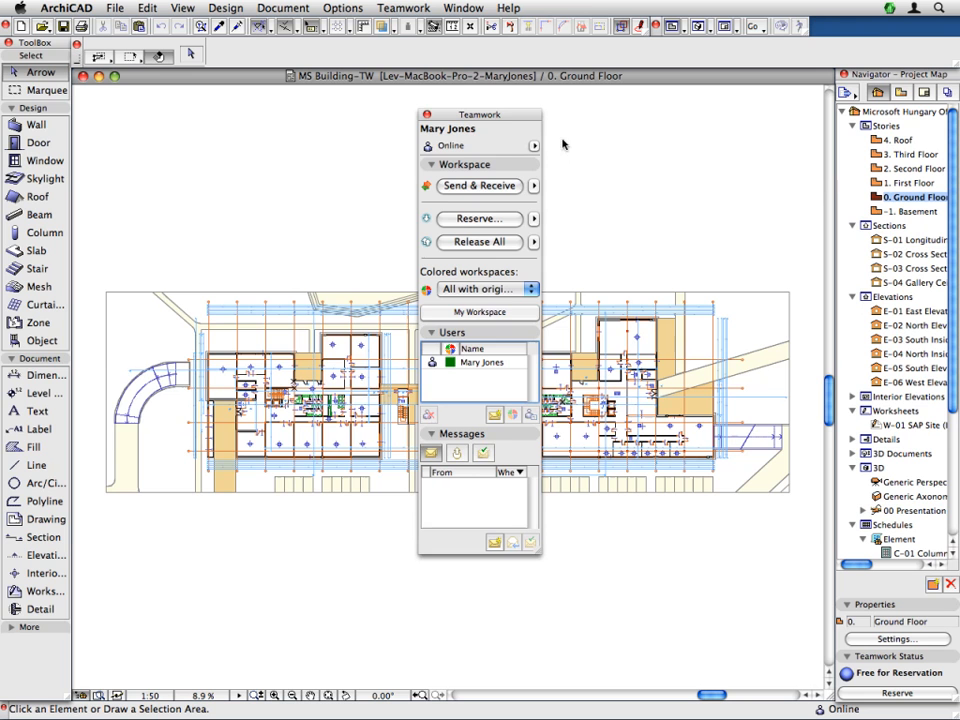
# - Drag the Teamwork palette left and dock it beside the ToolBox
pyautogui.moveTo(505, 116); pyautogui.dragTo(196, 113)
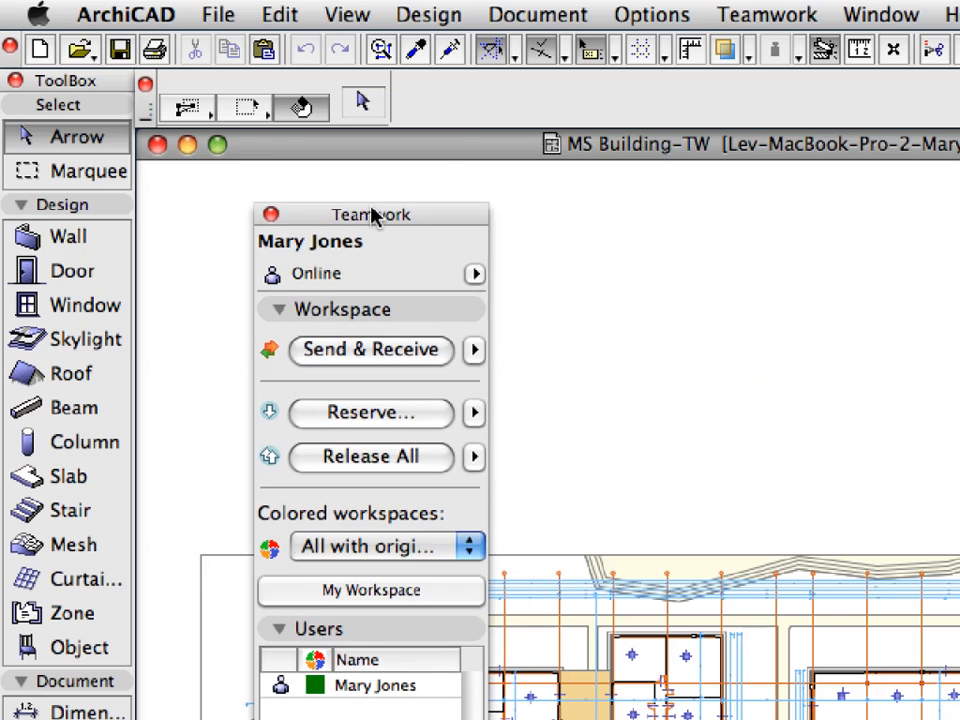
pyautogui.moveTo(371, 215); pyautogui.dragTo(255, 152)
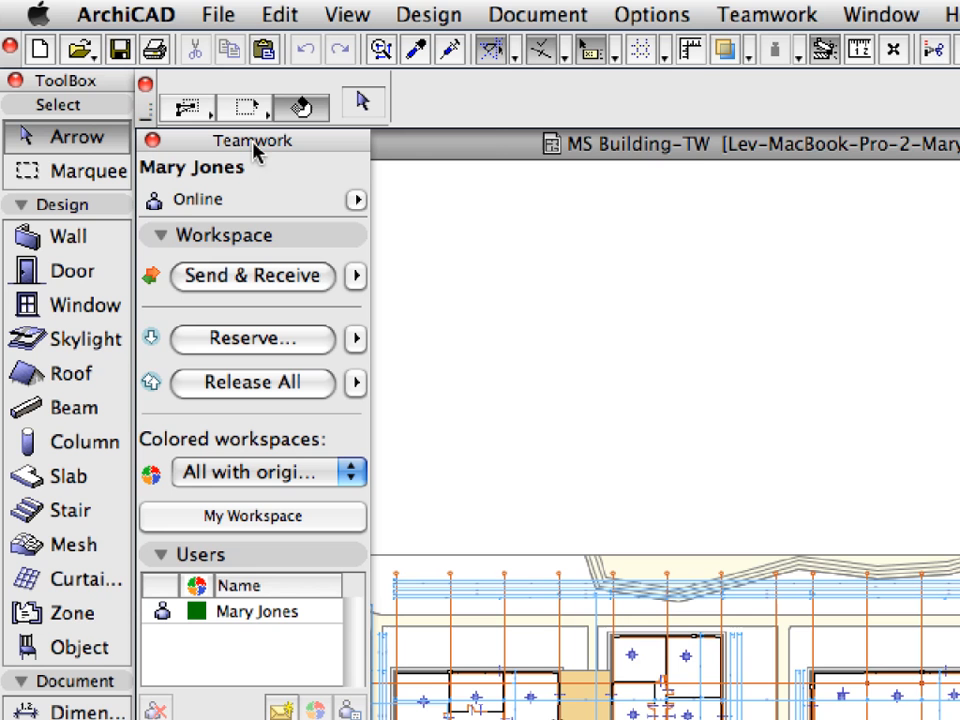
pyautogui.click(738, 16)
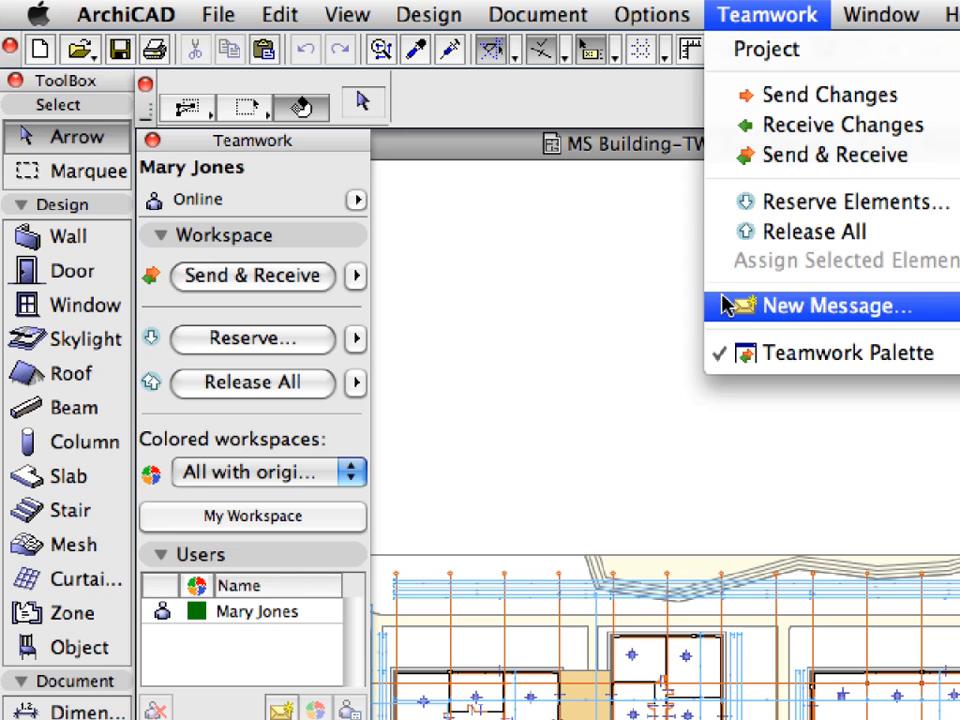
pyautogui.click(645, 264)
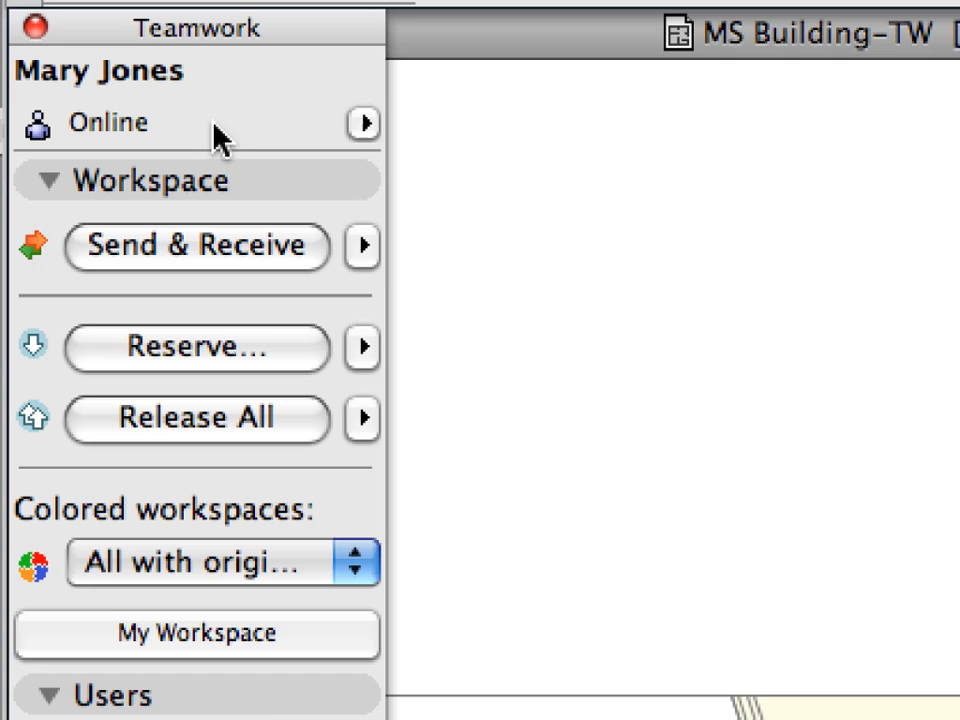
pyautogui.click(44, 178)
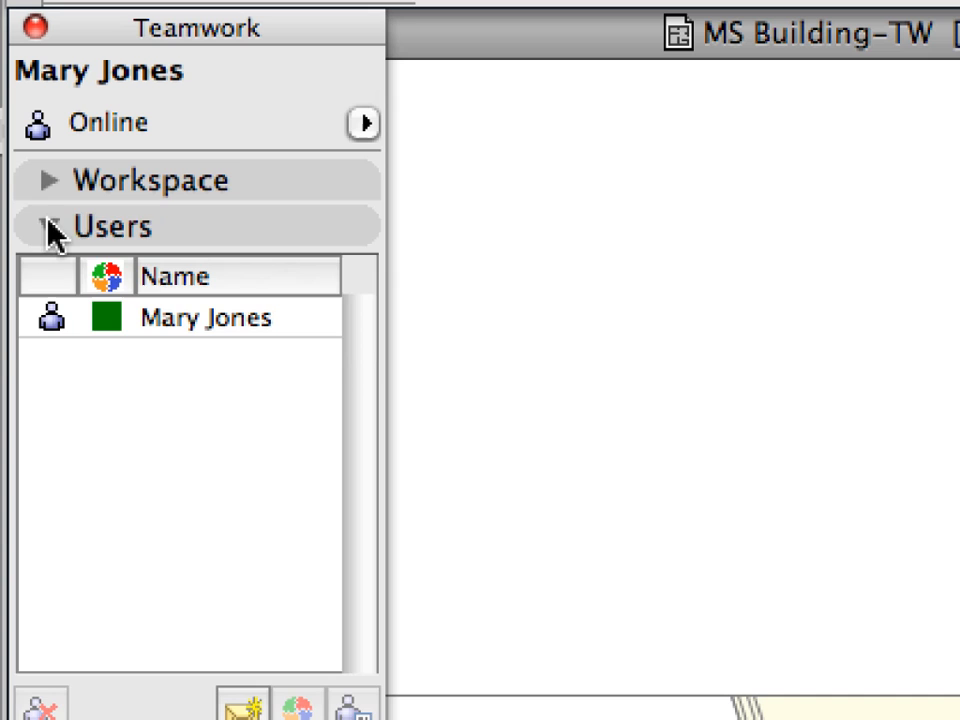
pyautogui.click(47, 224)
pyautogui.click(52, 276)
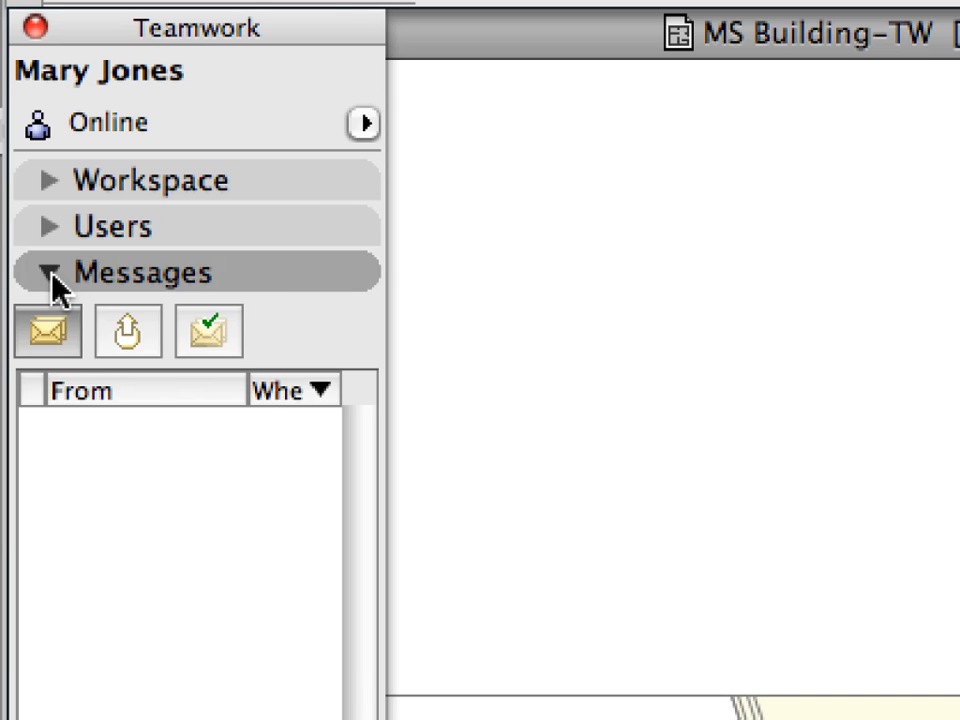
pyautogui.click(259, 186)
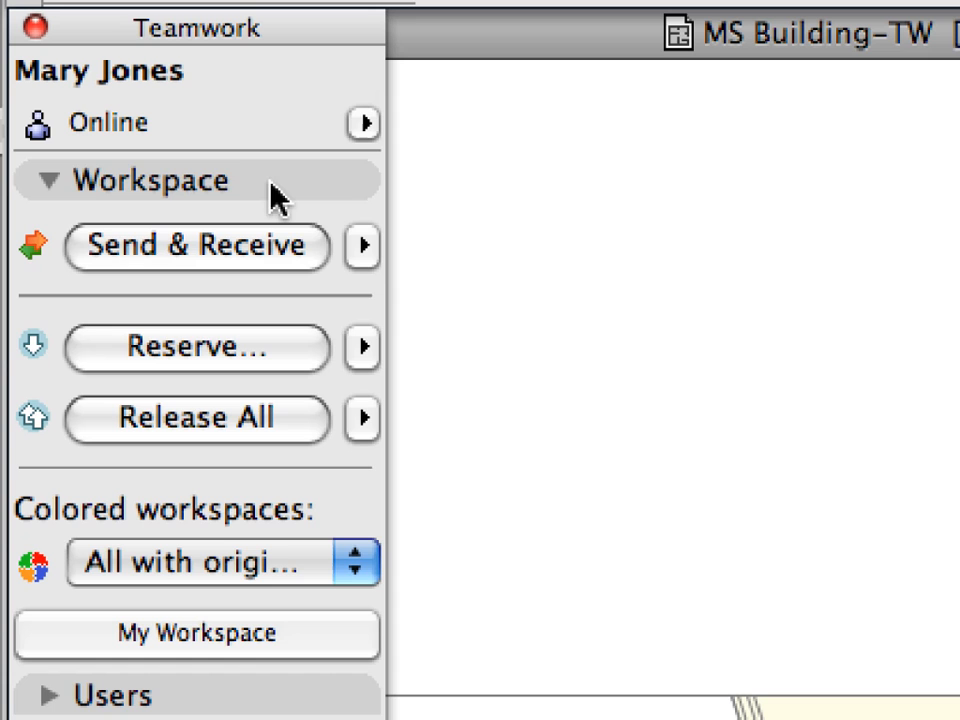
pyautogui.click(271, 185)
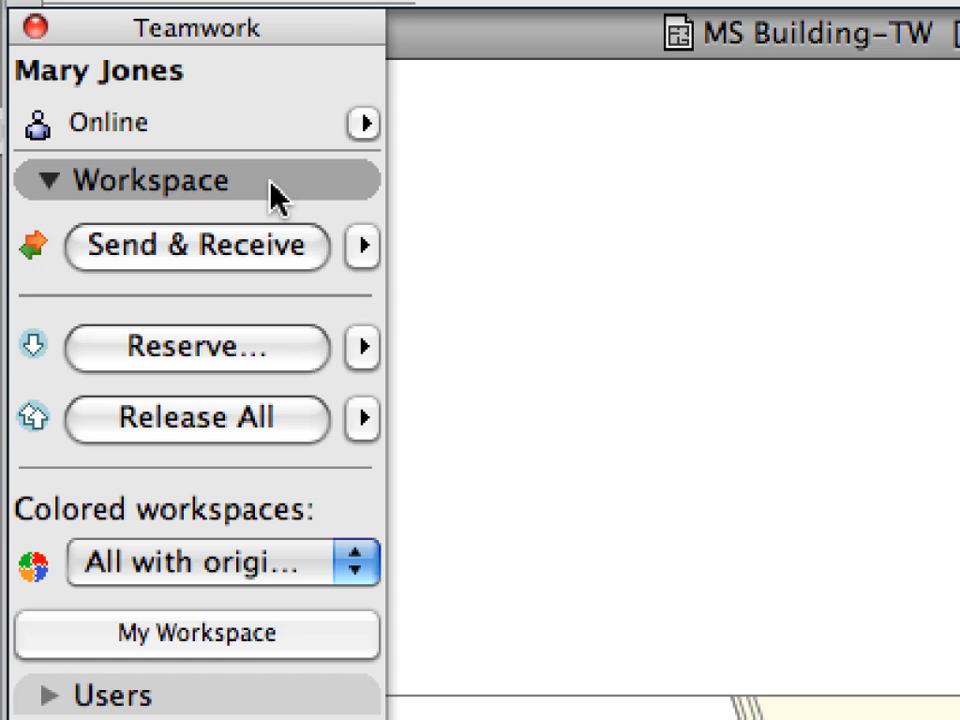
pyautogui.click(275, 226)
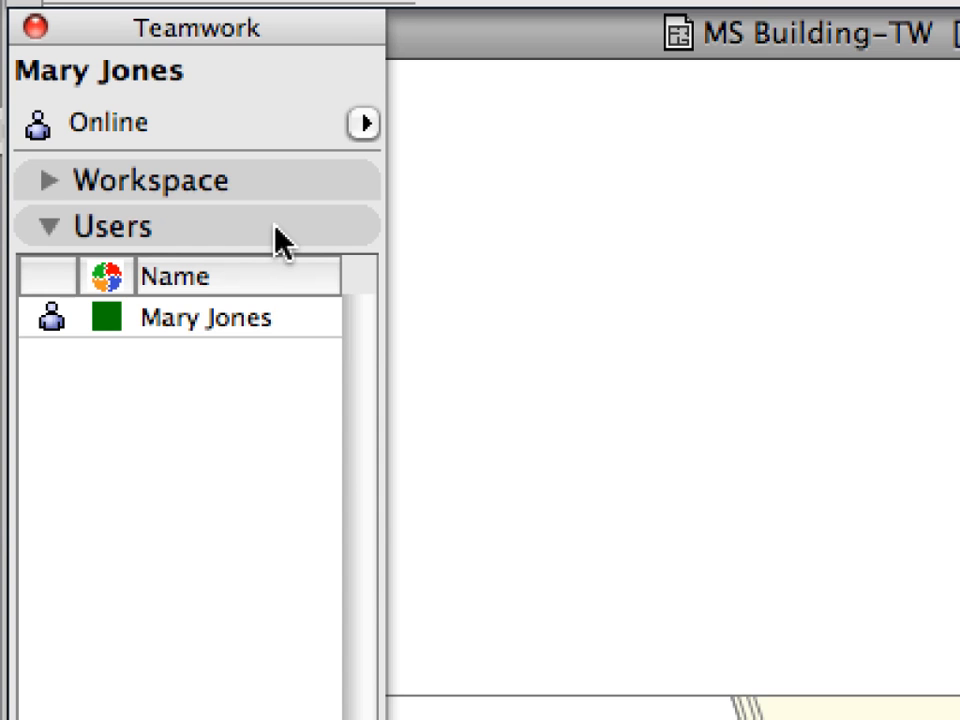
pyautogui.click(283, 240)
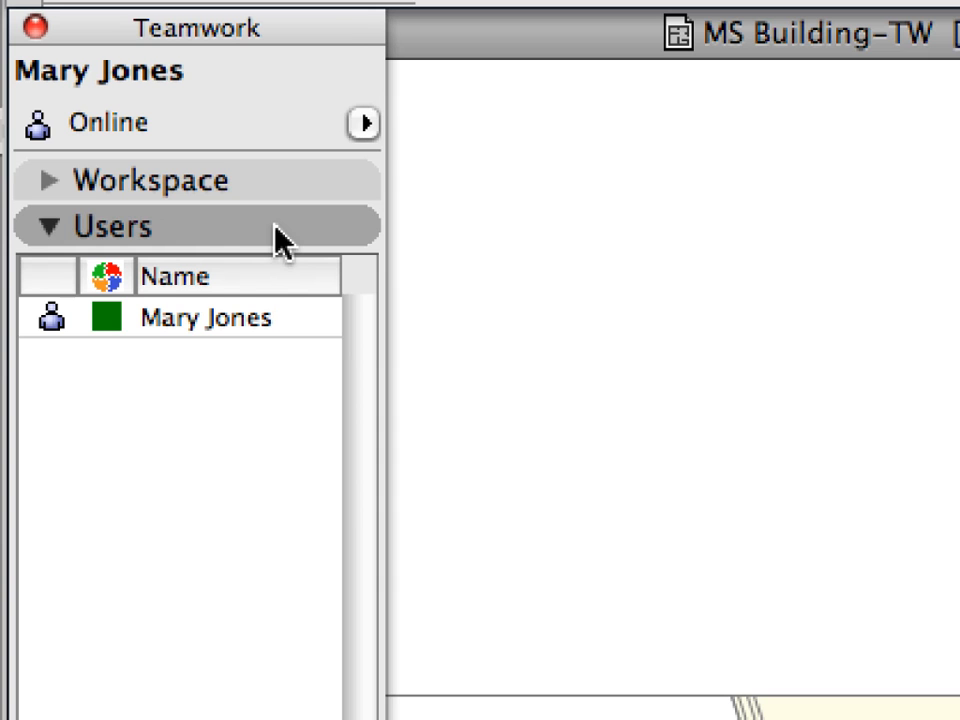
pyautogui.click(276, 228)
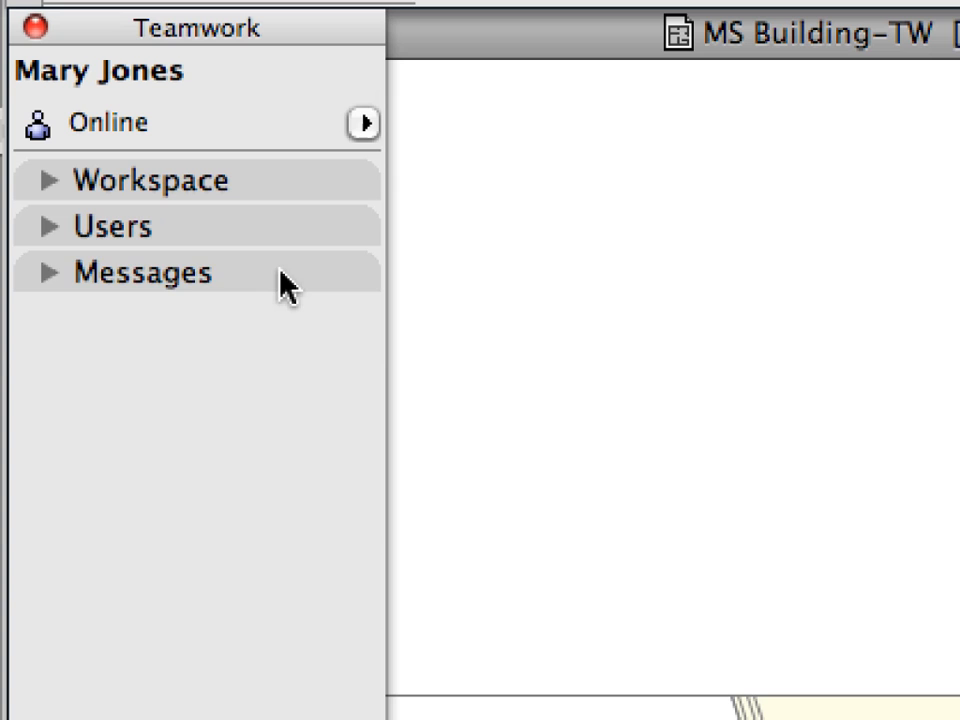
pyautogui.click(280, 272)
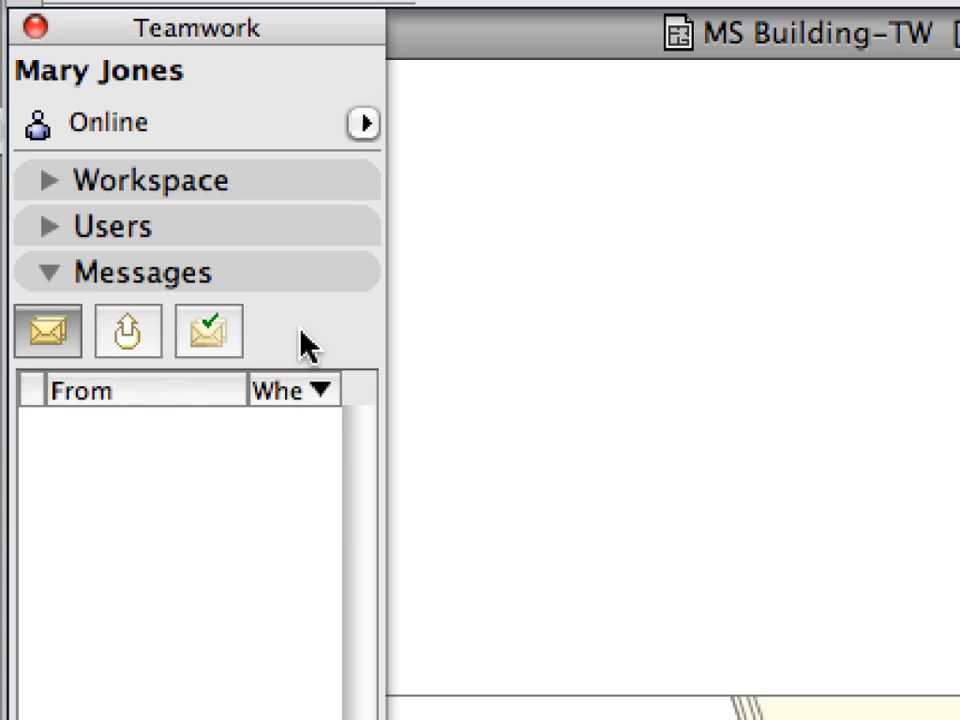
pyautogui.click(296, 228)
pyautogui.click(299, 196)
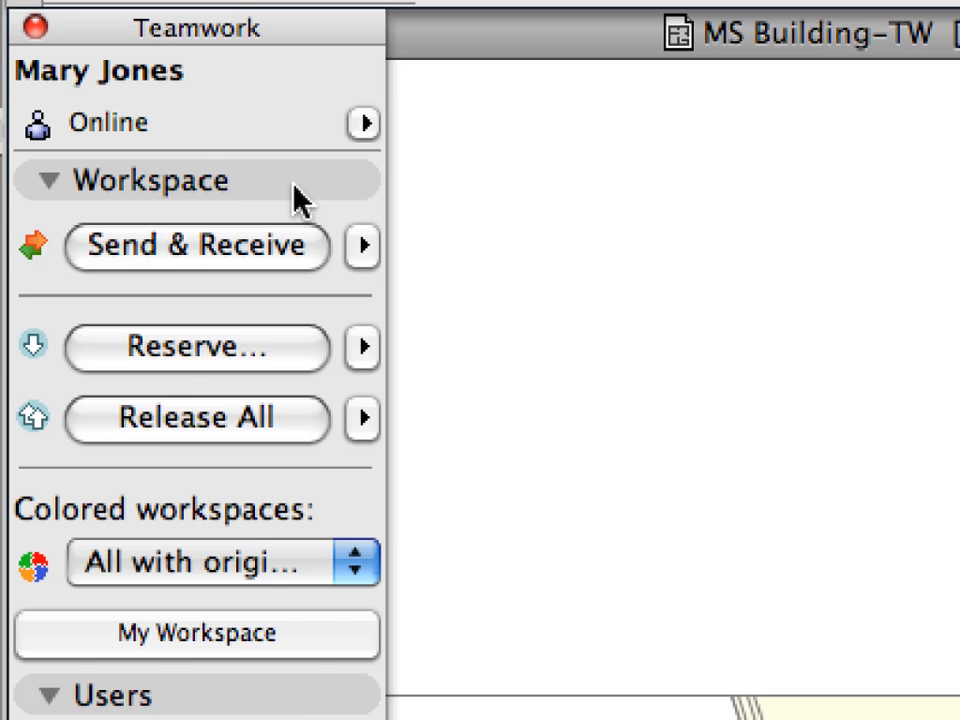